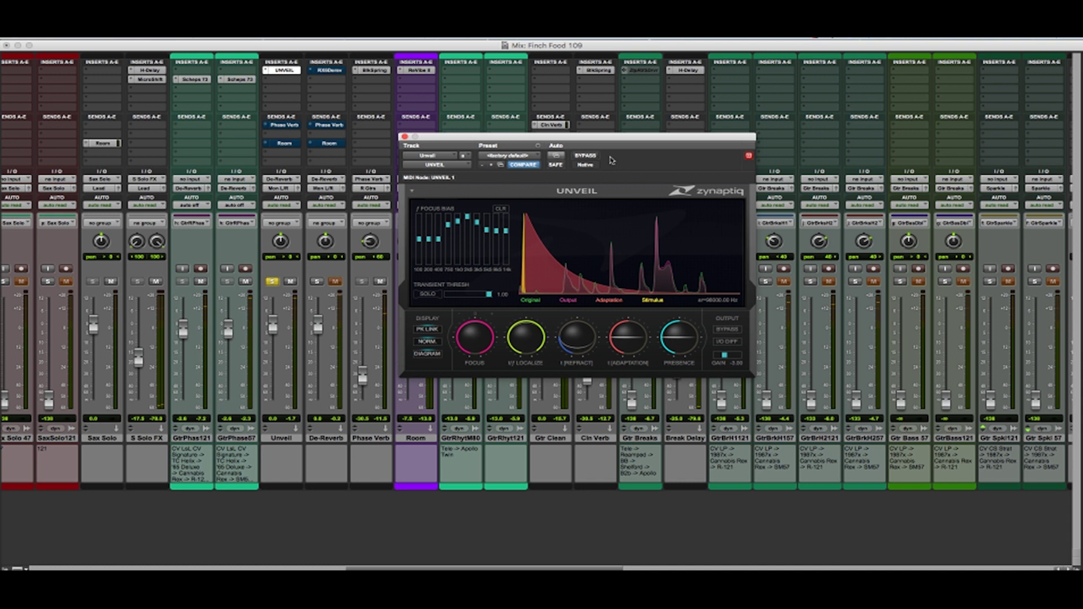
Load the Gentle De-Reverberation factory preset in UNVEIL on the Unveil track.
click(412, 195)
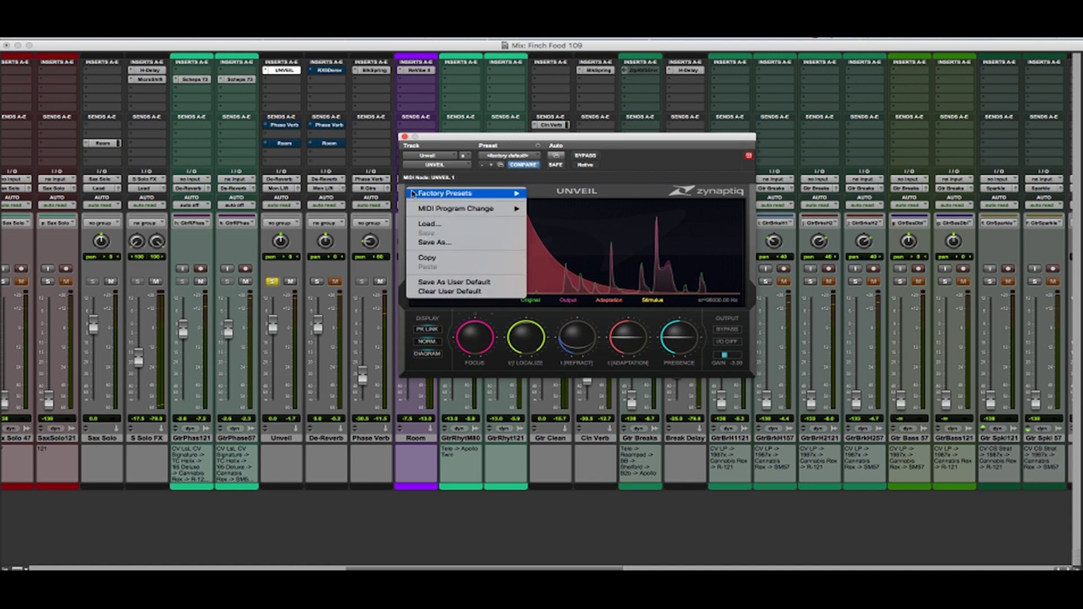
mouse_move(500, 198)
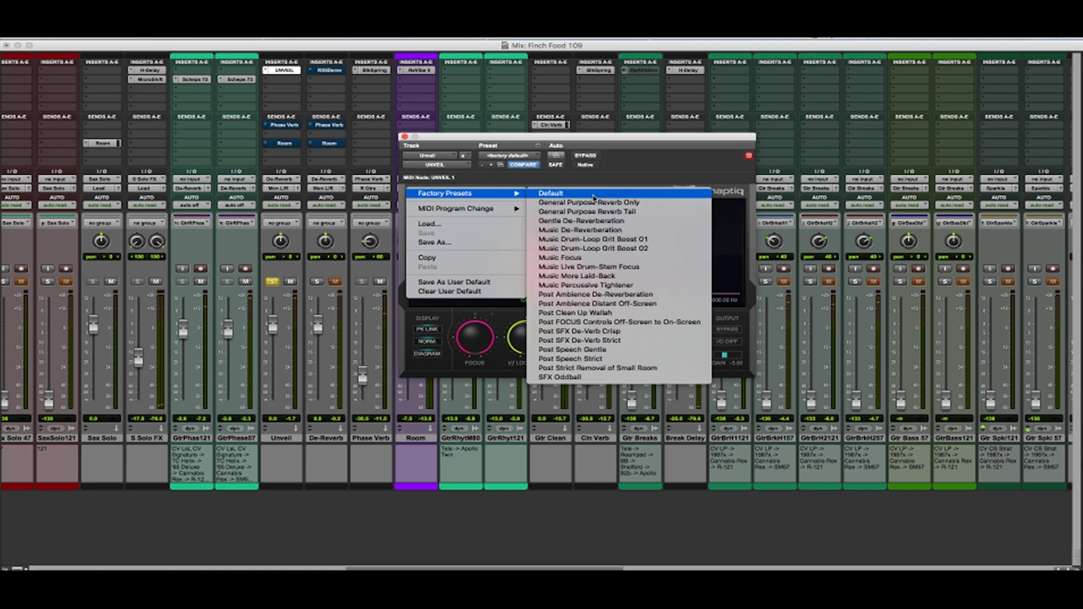
click(612, 222)
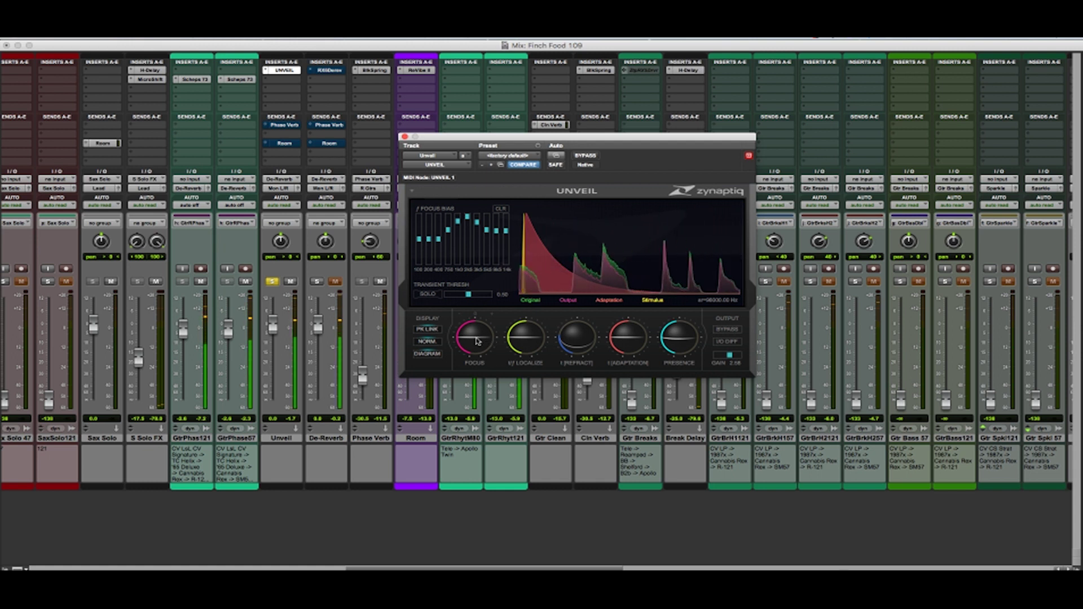
Sweep UNVEIL's Focus down and back up to maximum, and raise Localize while the guitar plays.
drag(477, 341, 482, 352)
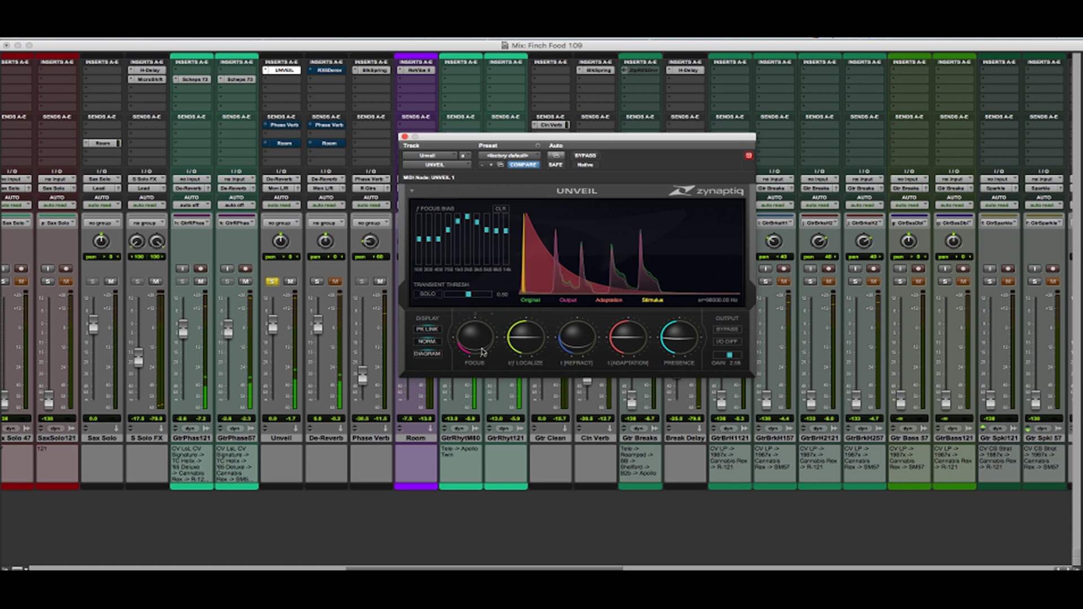
drag(480, 349, 479, 330)
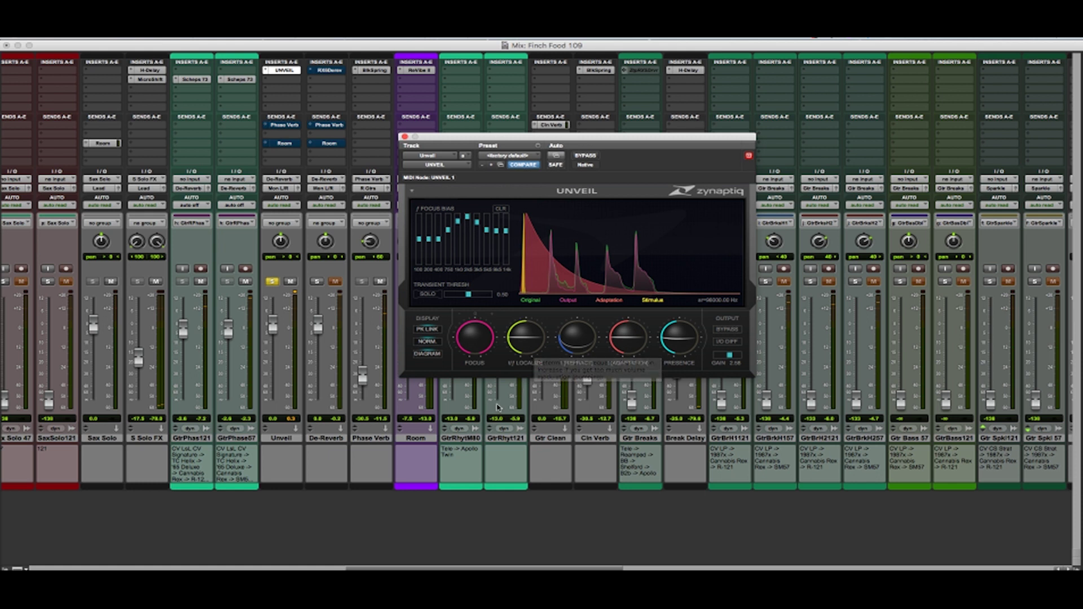
drag(526, 339, 530, 330)
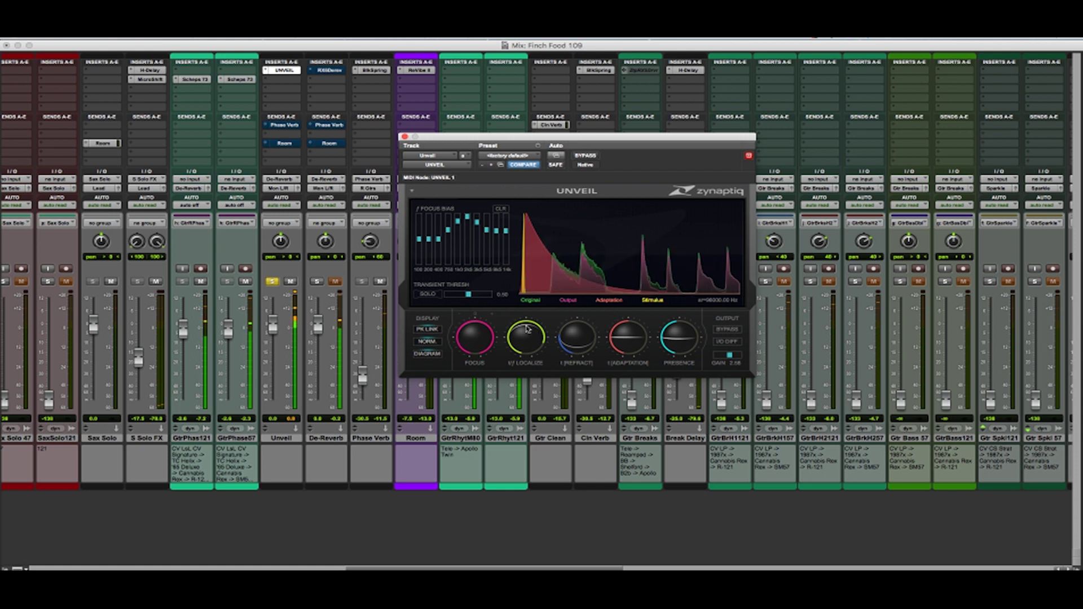
mouse_move(525, 338)
mouse_down()
mouse_move(526, 349)
mouse_move(530, 330)
mouse_up()
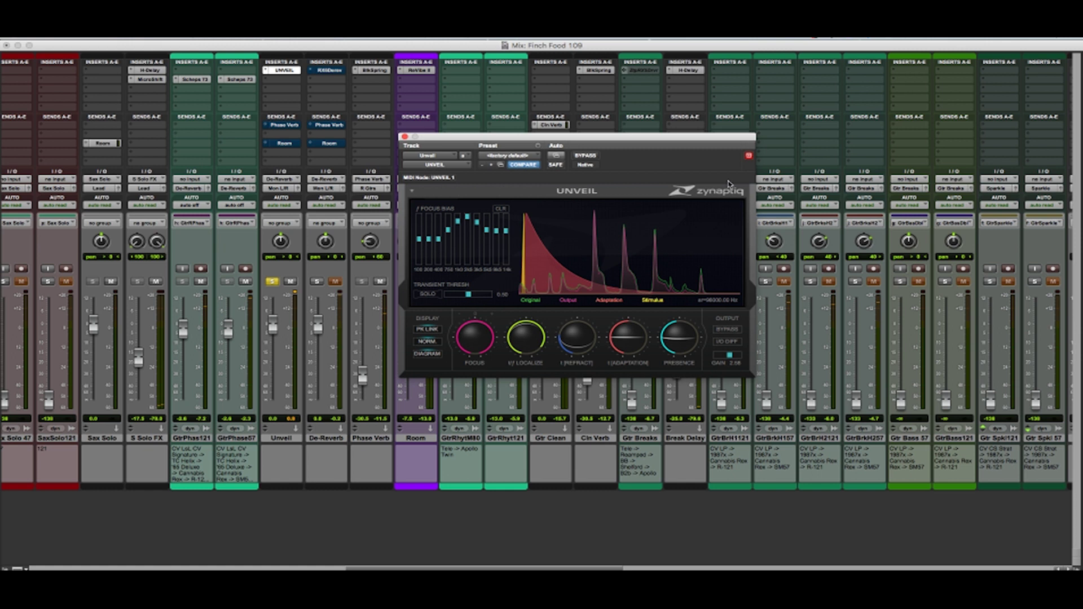
Set UNVEIL's output gain to -3.0 dB and compare the guitar with the plug-in bypassed and active.
double_click(730, 356)
key(BackSpace)
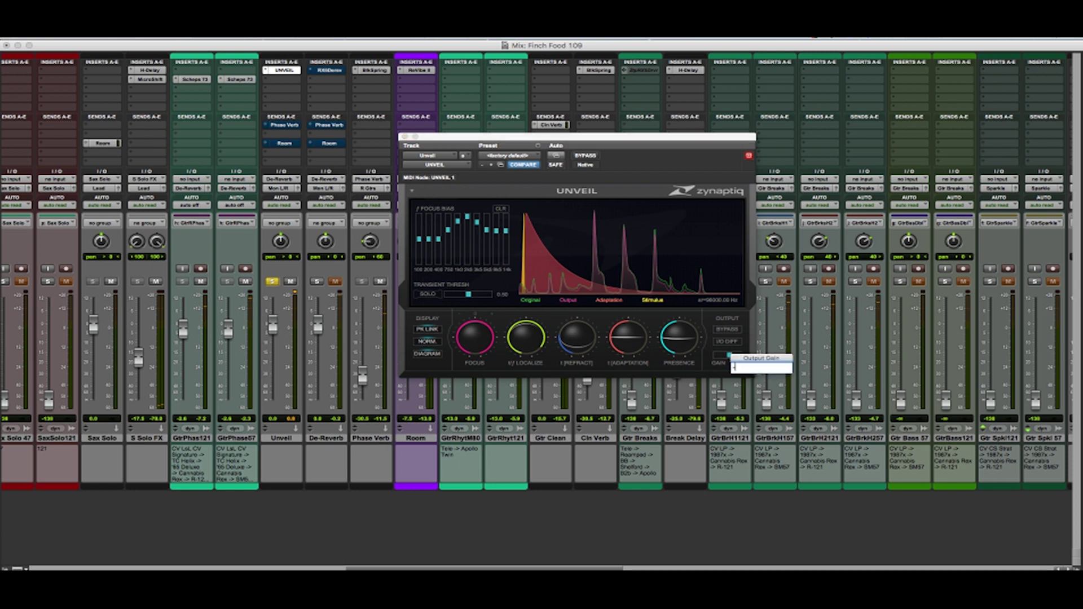
text(-3.0 dB)
key(Return)
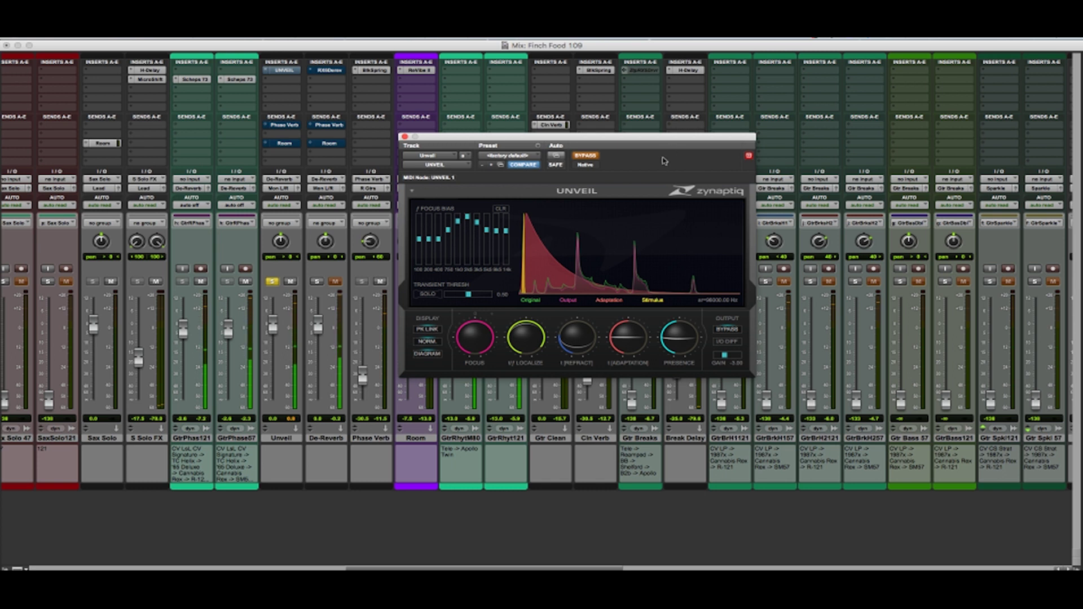
click(585, 156)
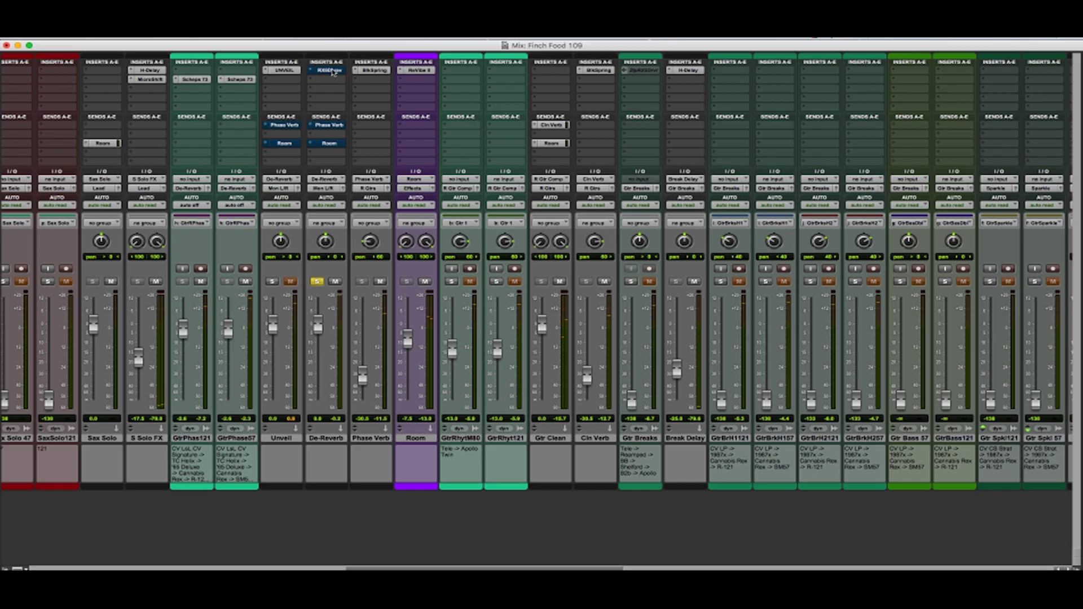
Open RX De-reverb on the De-Reverb track and take it out of bypass.
click(332, 71)
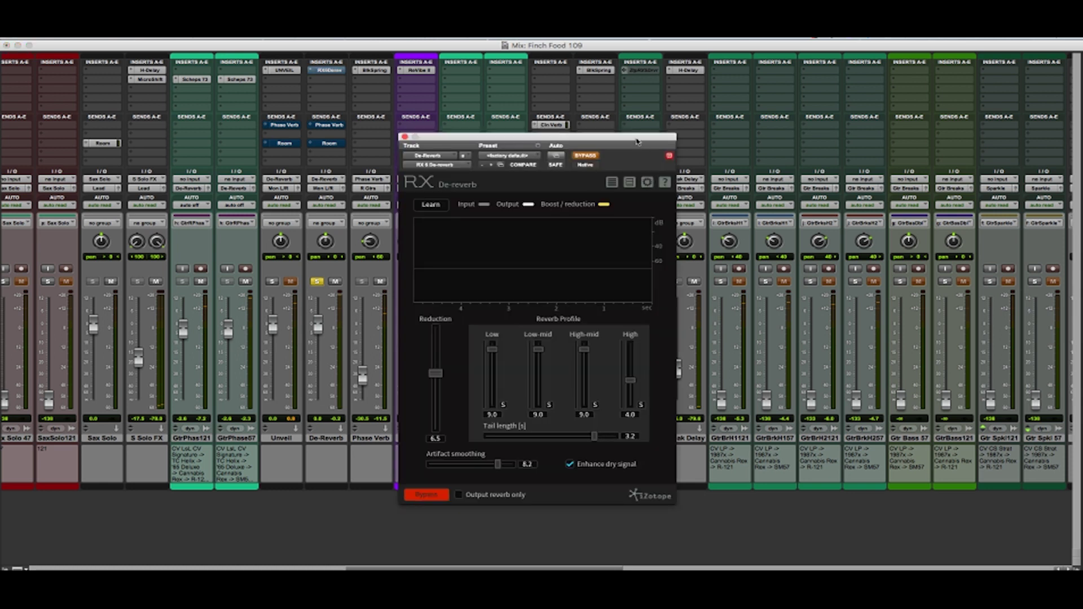
drag(637, 142, 670, 140)
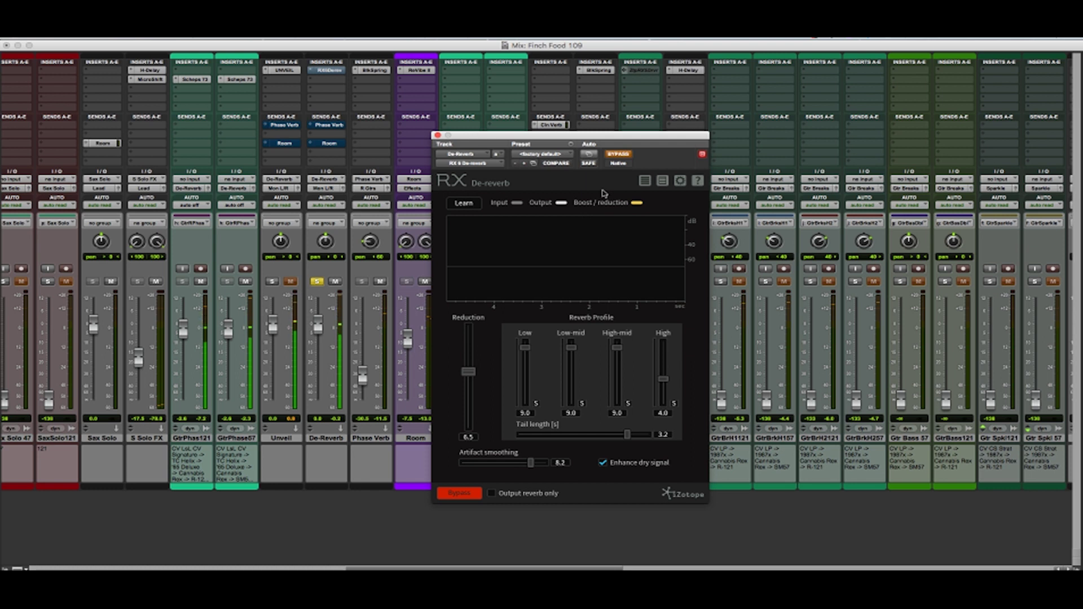
click(628, 155)
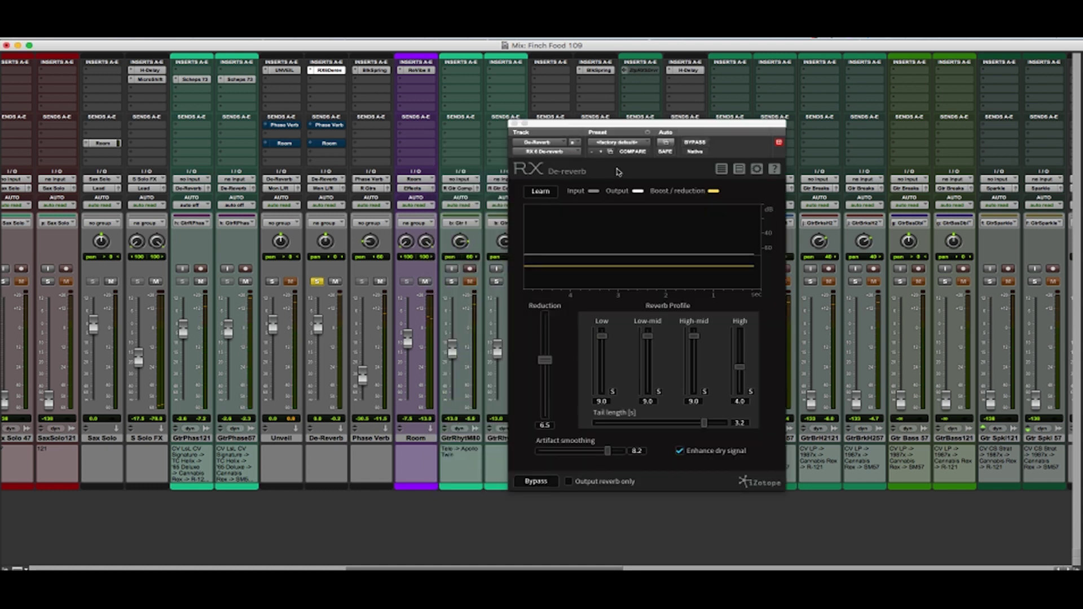
In the Edit window, select the quiet gap of about 0.67 s at 0:49.832 in both Gtr Phase clips and audition it looped.
key(super+equal)
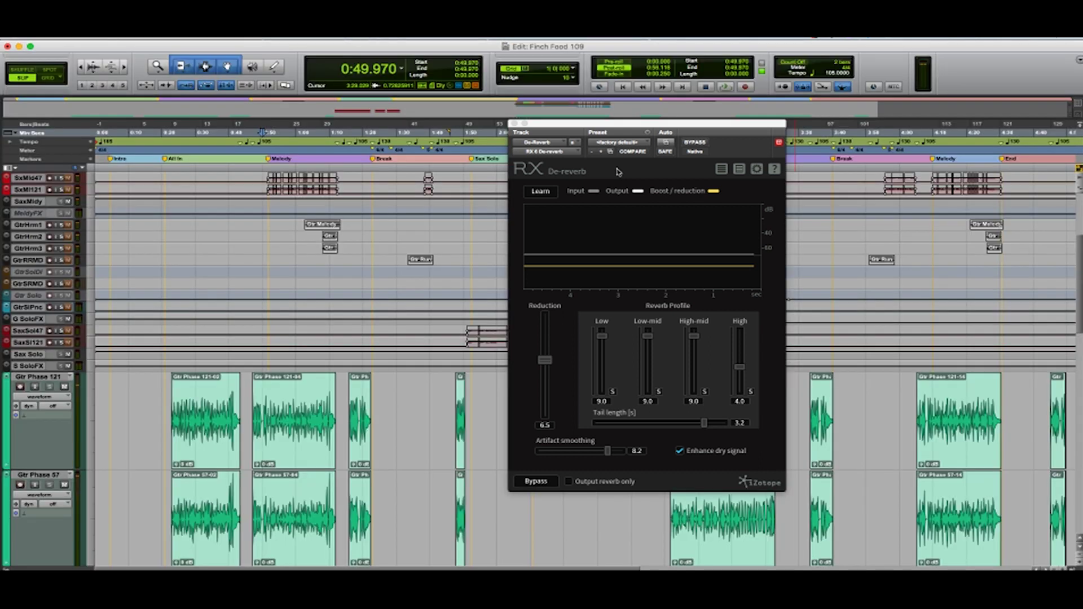
key(super+bracketright)
key(super+bracketright)
key(super+bracketright)
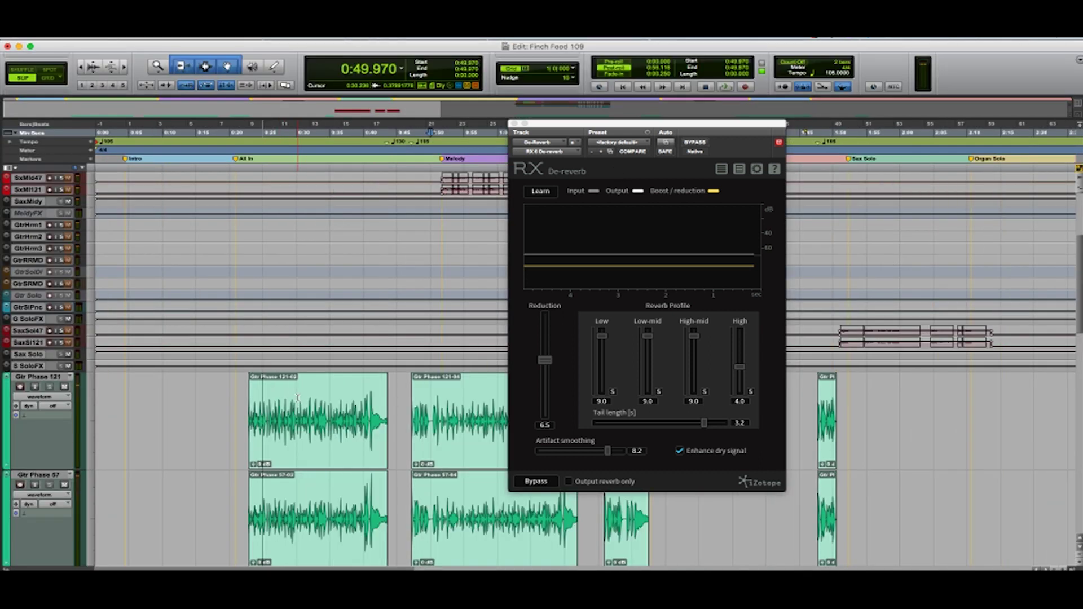
key(super+bracketright)
drag(721, 125, 965, 128)
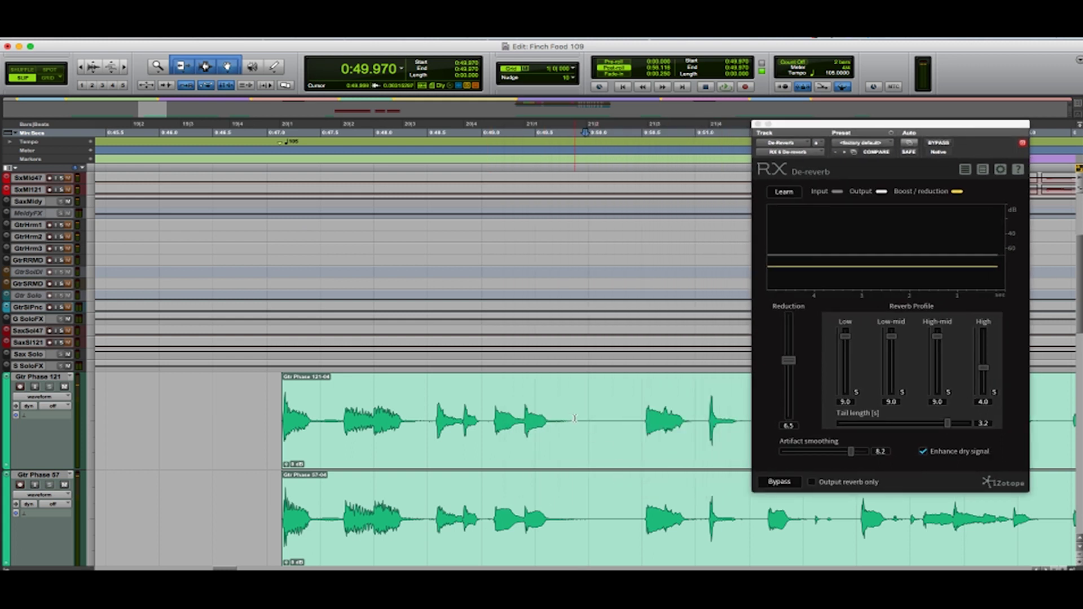
drag(575, 418, 641, 429)
key(space)
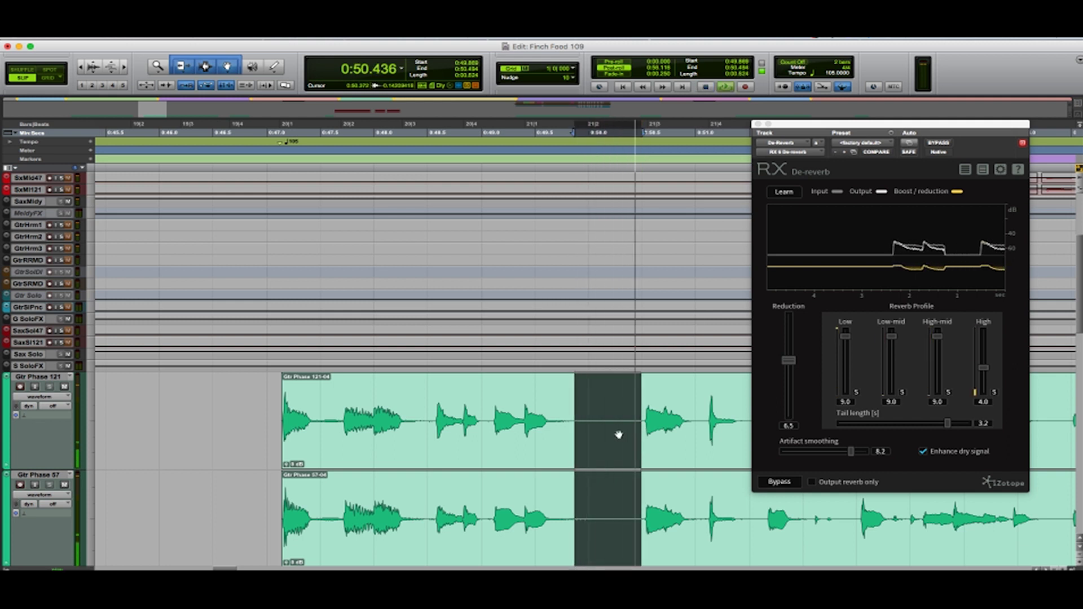
drag(566, 423, 641, 427)
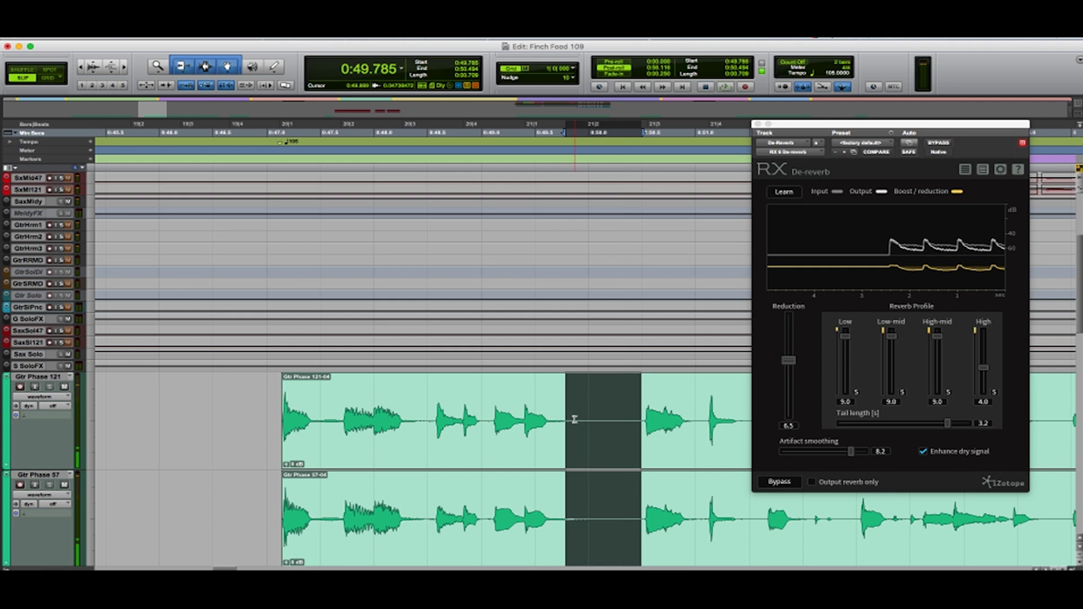
drag(570, 422, 637, 420)
key(space)
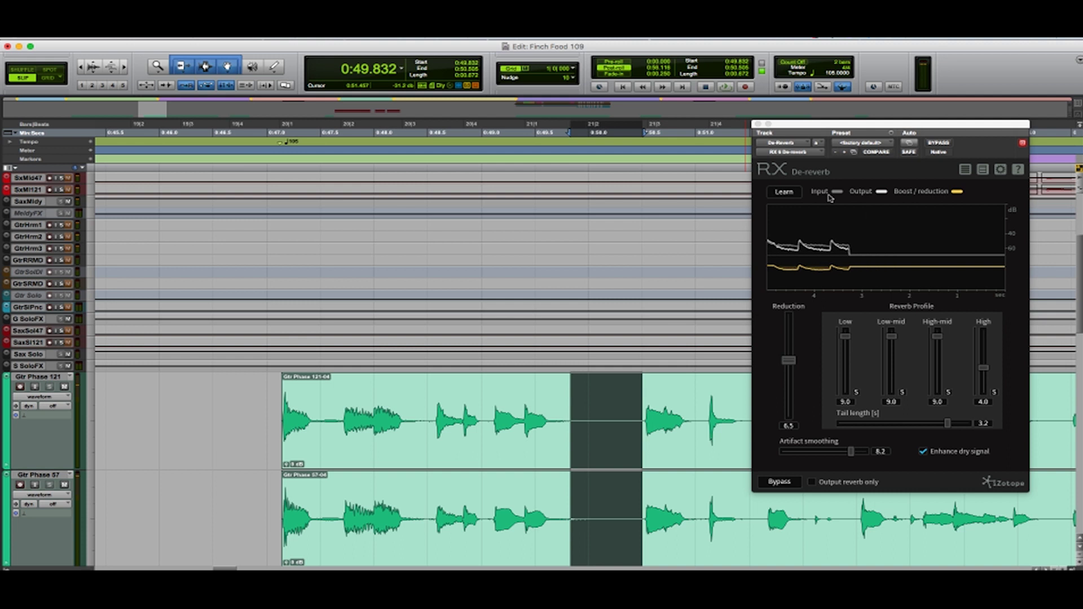
Learn the reverb profile in RX De-reverb from the looped gap, and set Low-mid and High-mid to 9.0.
click(788, 193)
key(space)
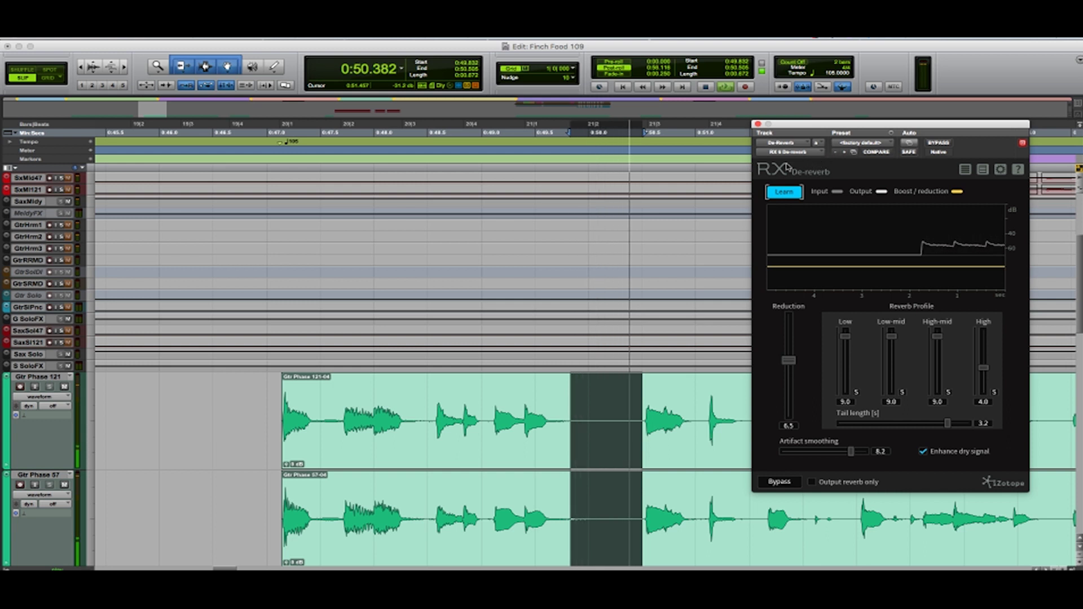
click(794, 192)
key(space)
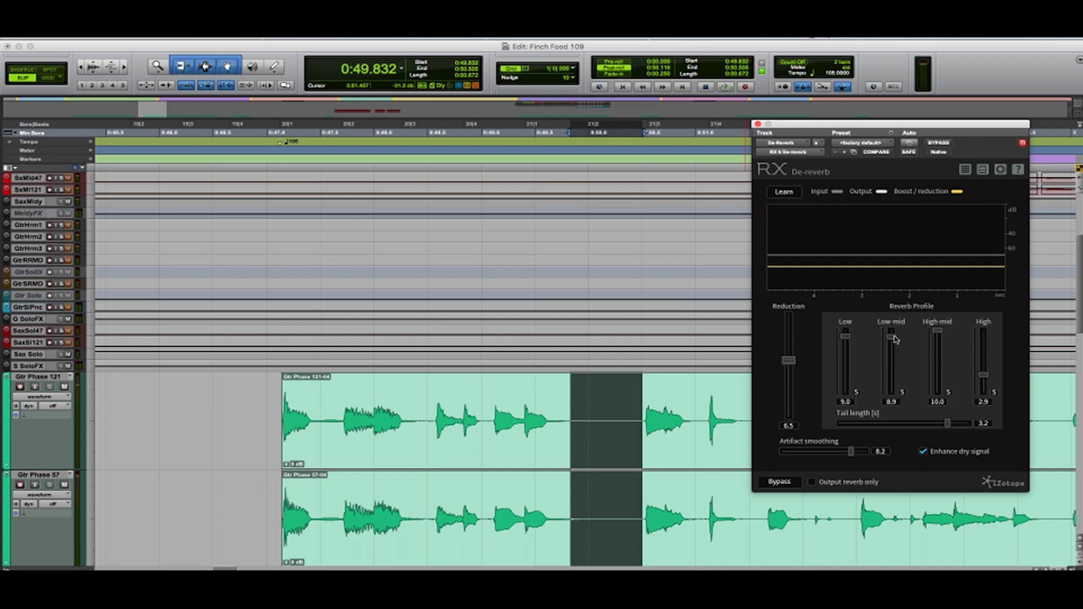
drag(894, 339, 895, 338)
Select the whole Gtr Phase 121-04 and 57-04 clips and play them in the Mix window through RX De-reverb.
click(551, 463)
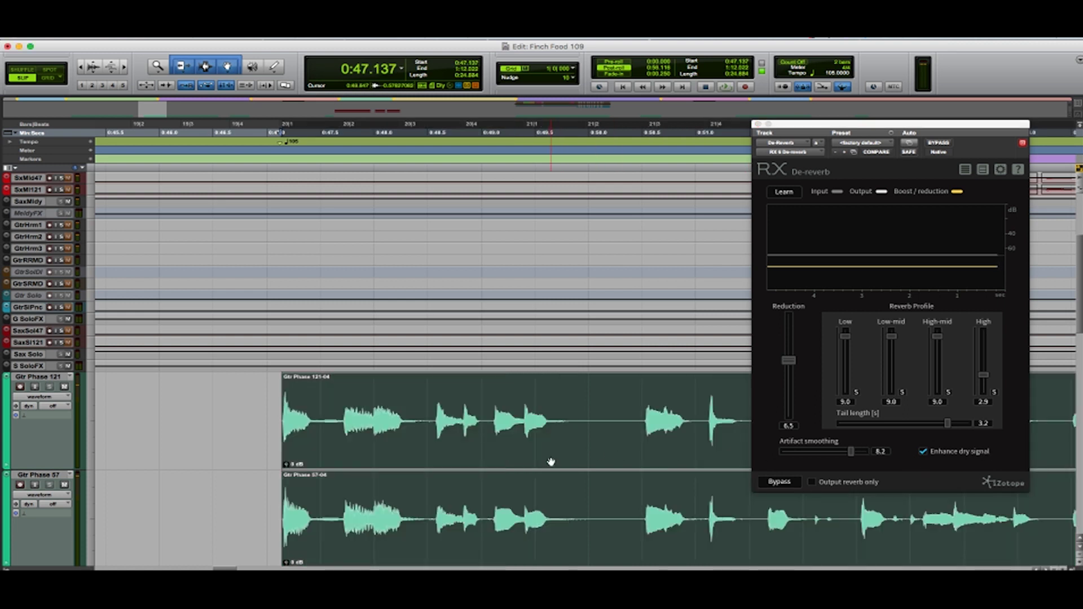
key(super+equal)
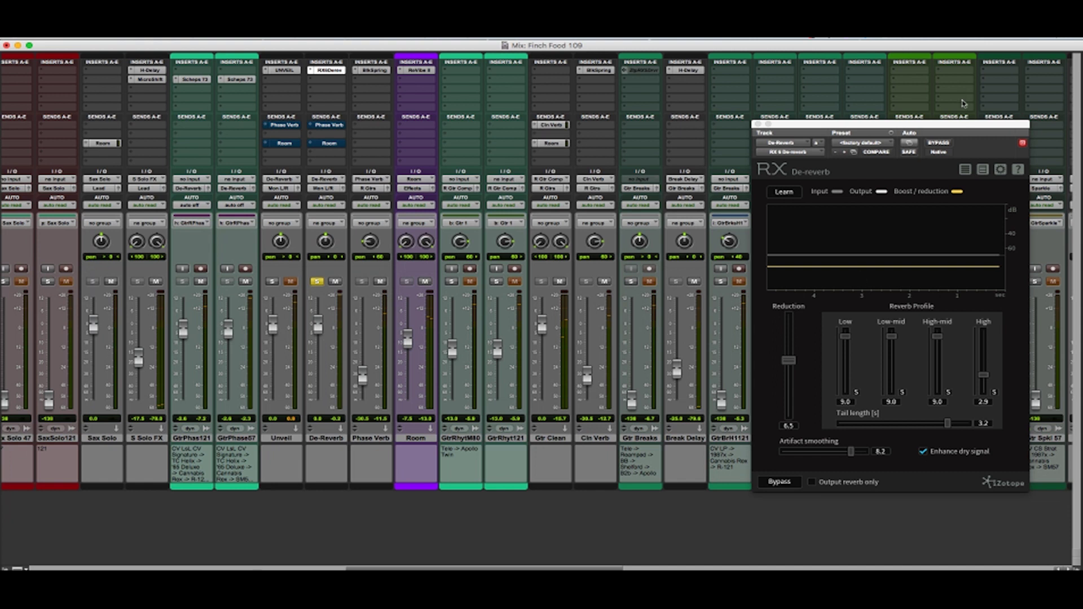
drag(970, 123, 770, 111)
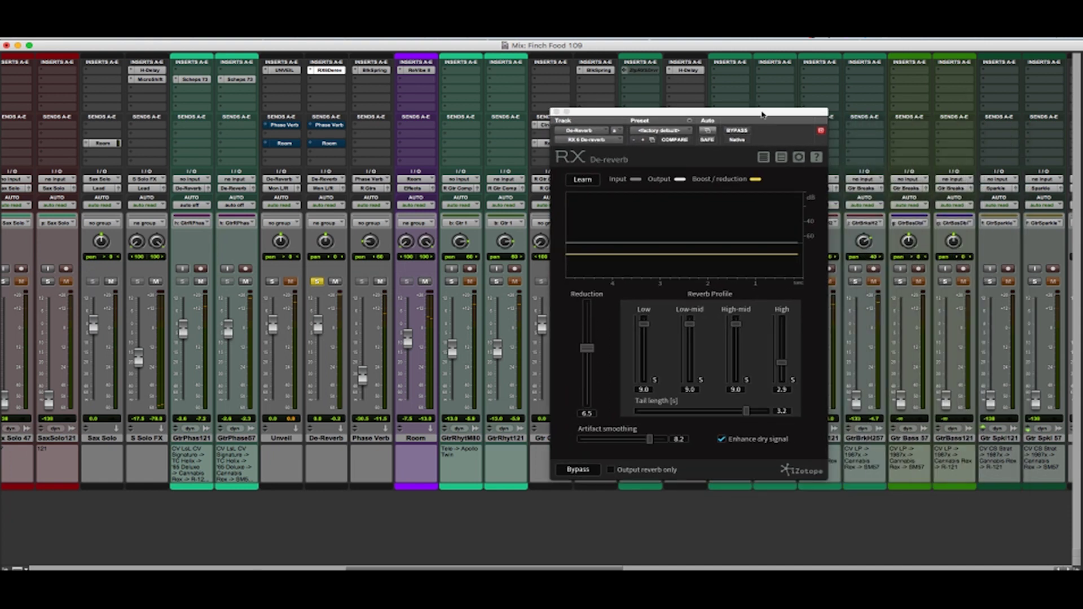
key(space)
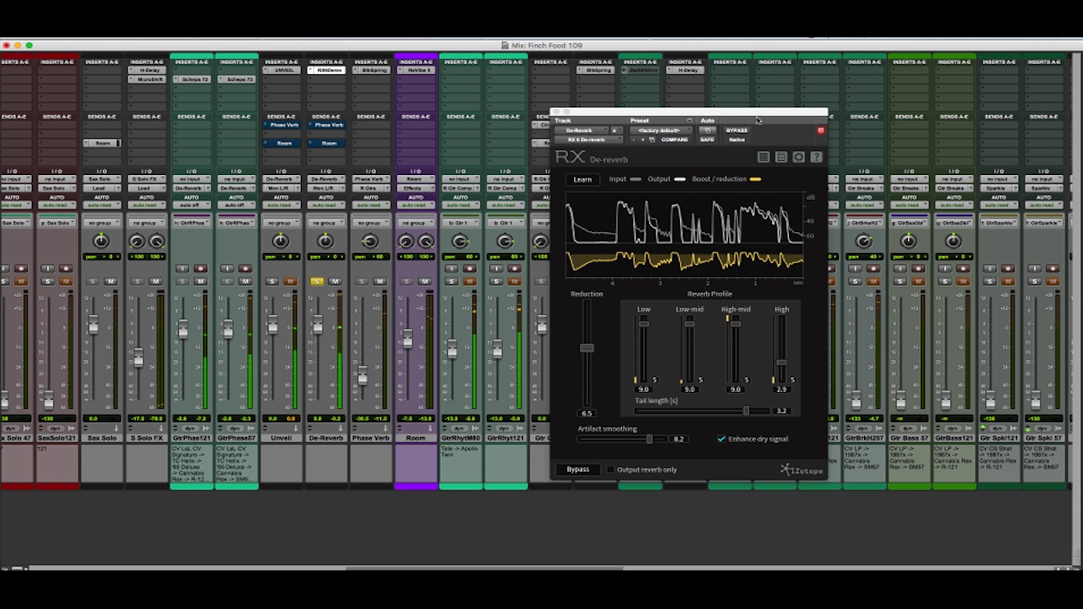
key(space)
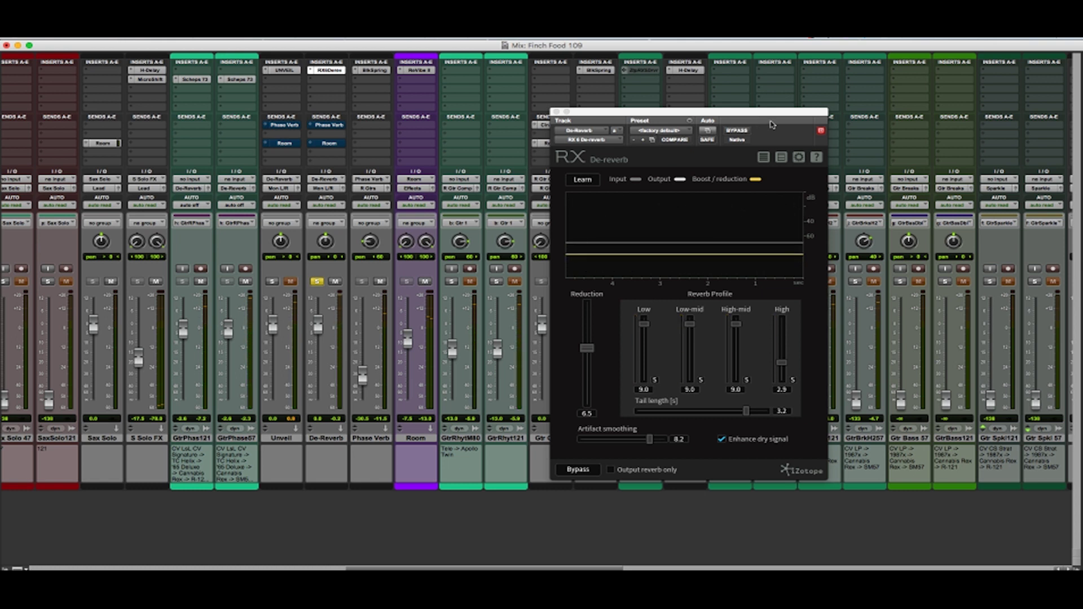
Compare the playing guitar with RX De-reverb bypassed and active.
click(739, 130)
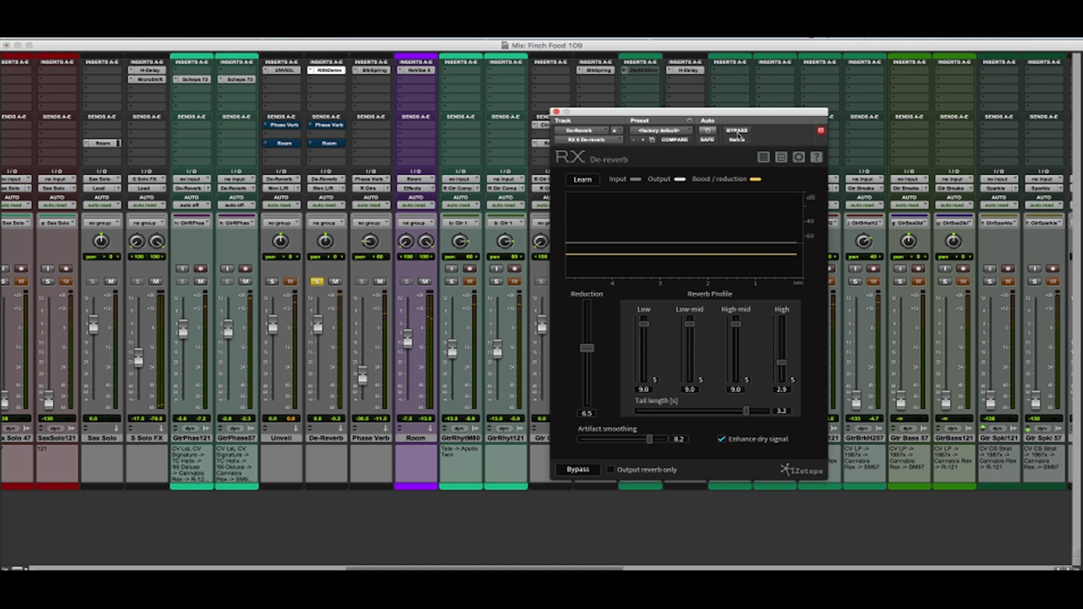
key(space)
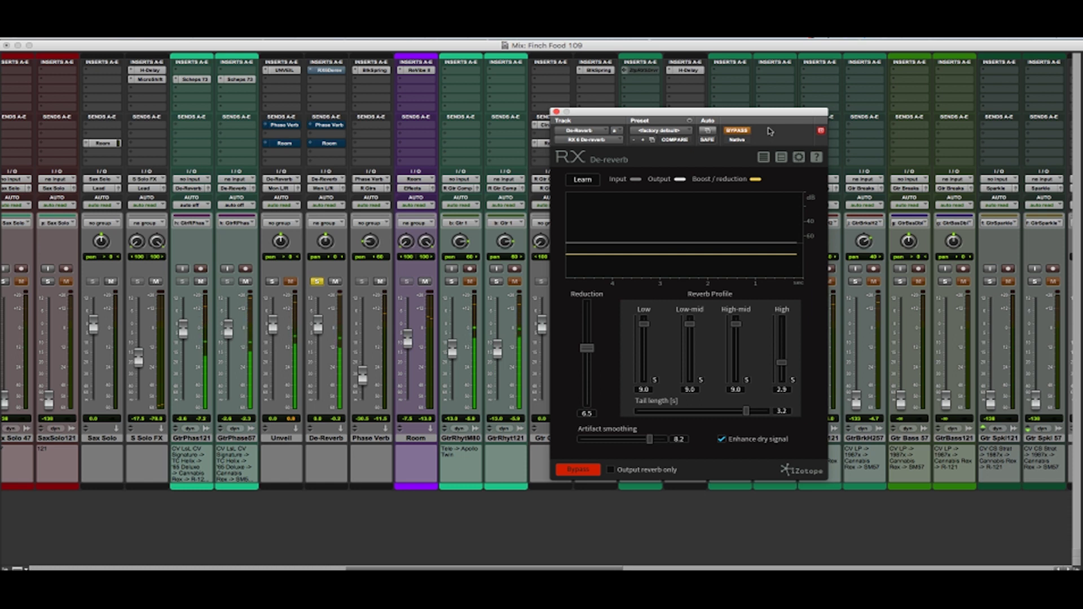
click(736, 131)
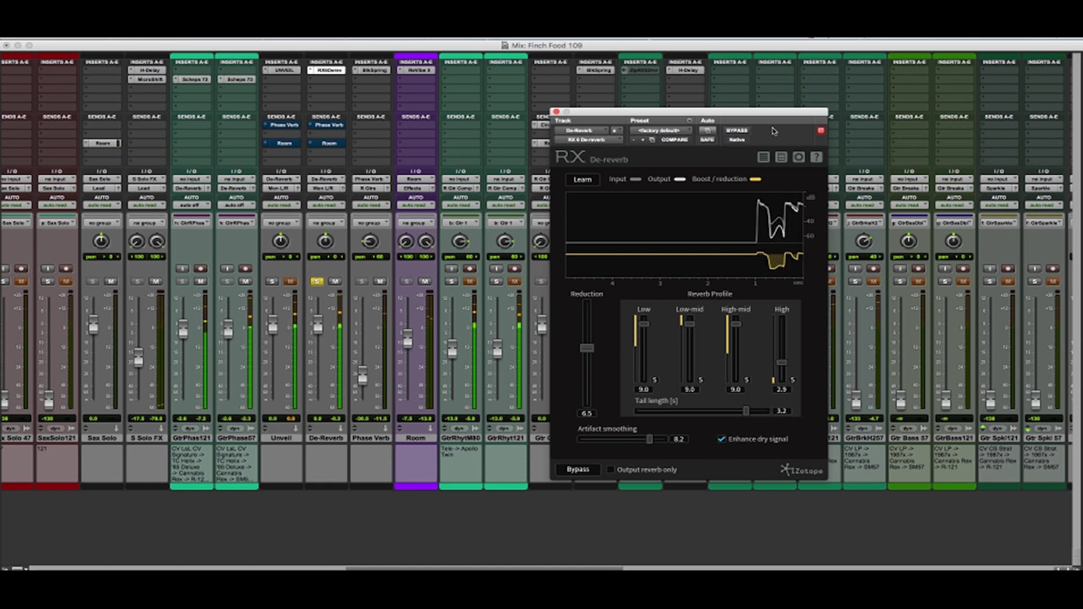